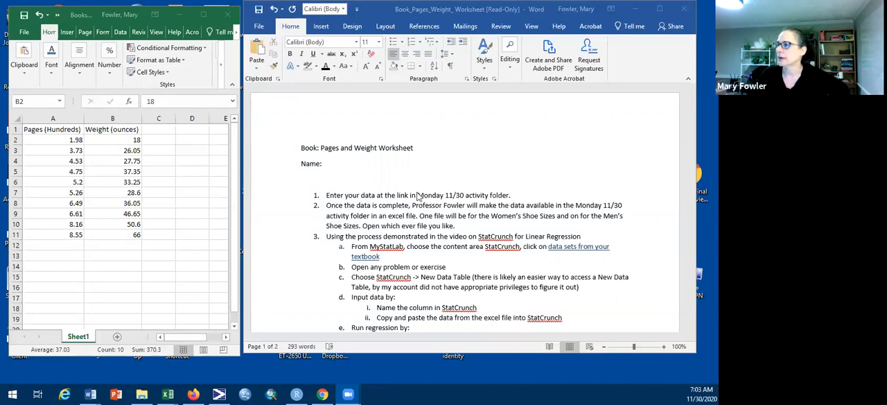
Step: Switch to Firefox, open the MA150.02 Statistics Fall 2020 course and go to its StatCrunch page
scroll(418, 196, down, 1)
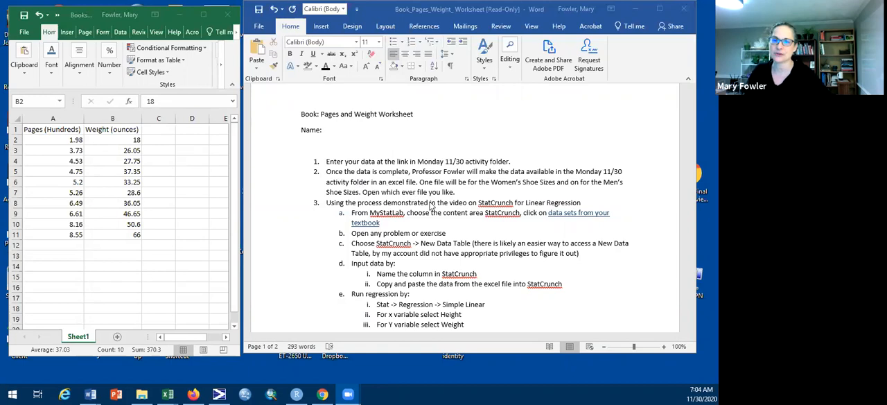
scroll(428, 202, down, 1)
scroll(428, 202, down, 1)
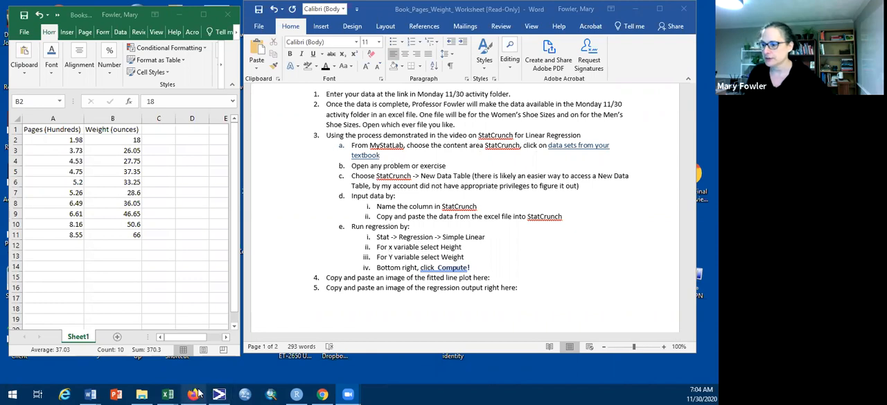
mouse_move(198, 390)
click(186, 360)
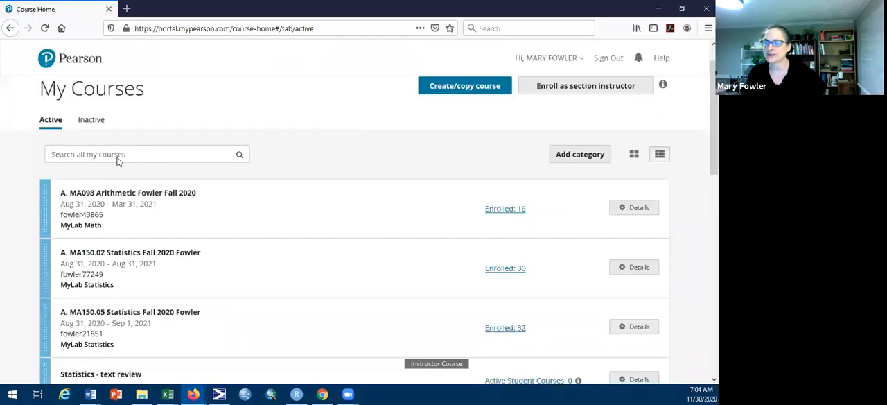
click(128, 255)
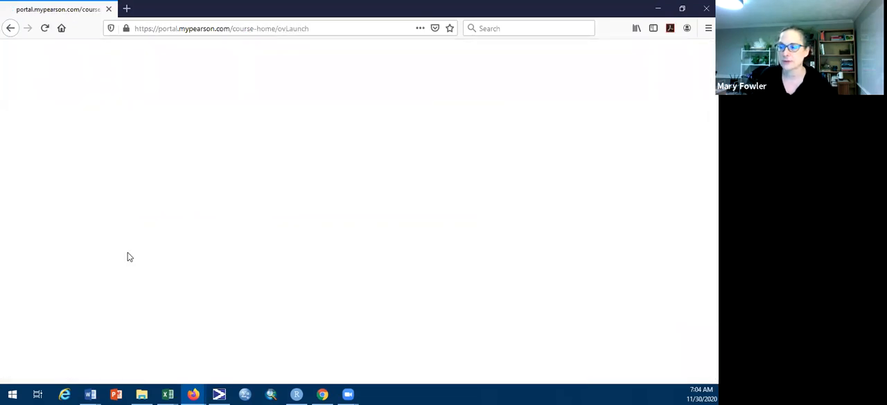
click(61, 219)
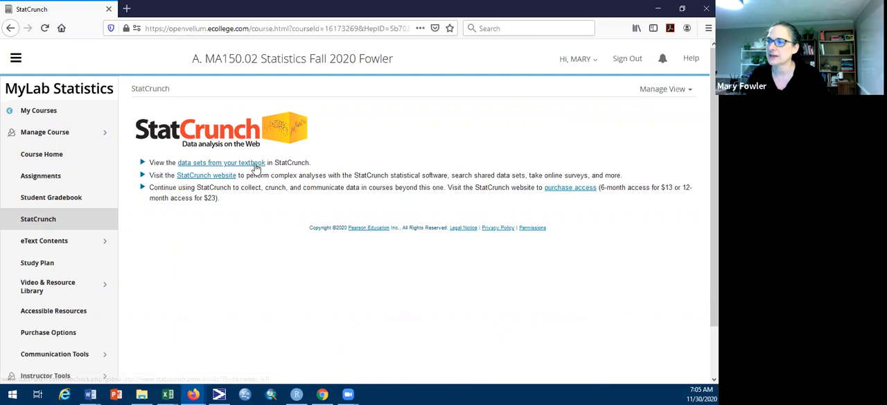
Step: Open the textbook data sets in StatCrunch and load the Chapter 2 exercise data set 2.20
click(252, 164)
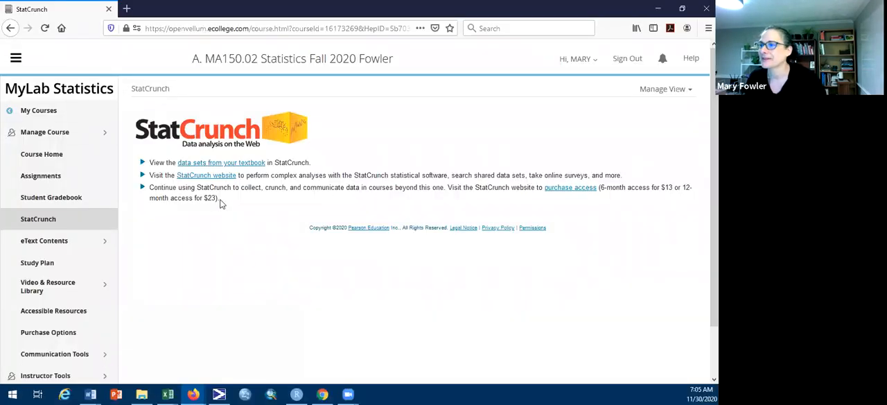
click(218, 163)
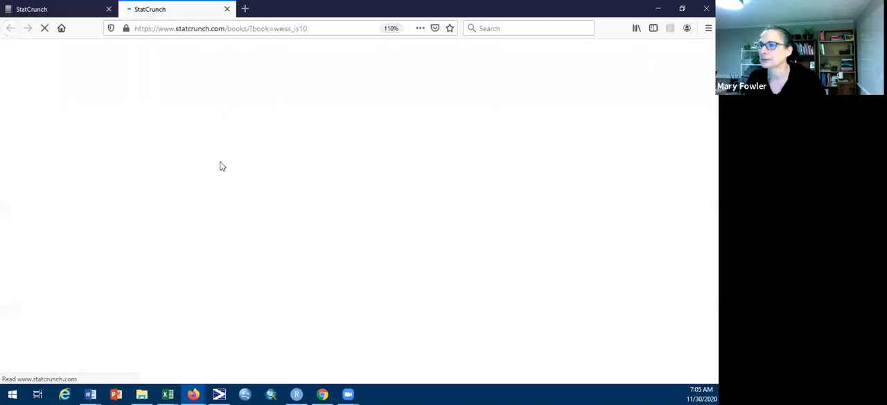
click(170, 188)
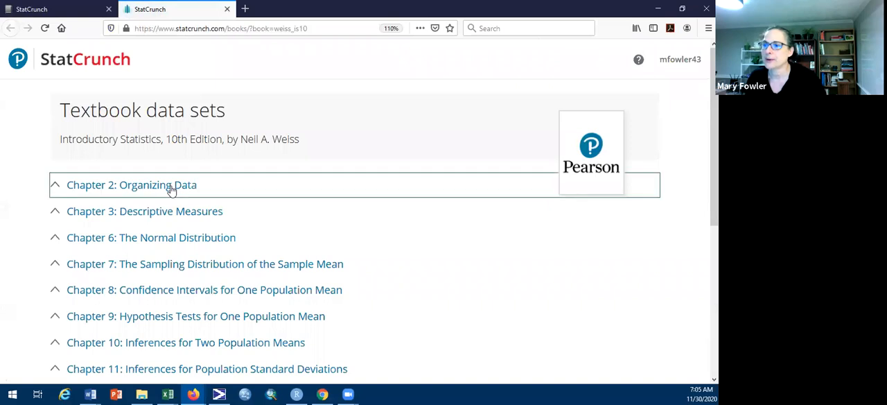
click(94, 234)
click(109, 251)
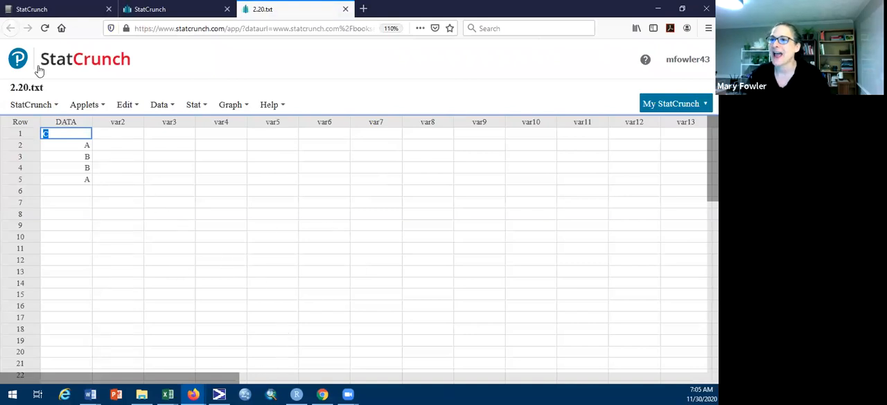
Step: Create a new blank StatCrunch data table and restore its browser window to a smaller size beside the Excel data
click(40, 106)
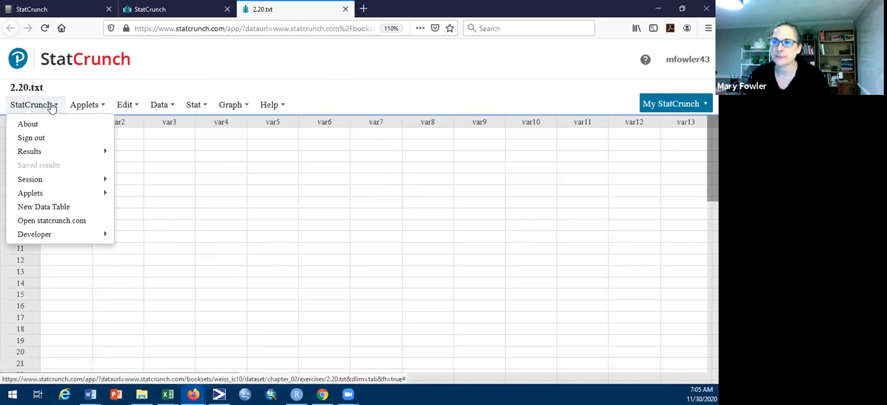
click(64, 208)
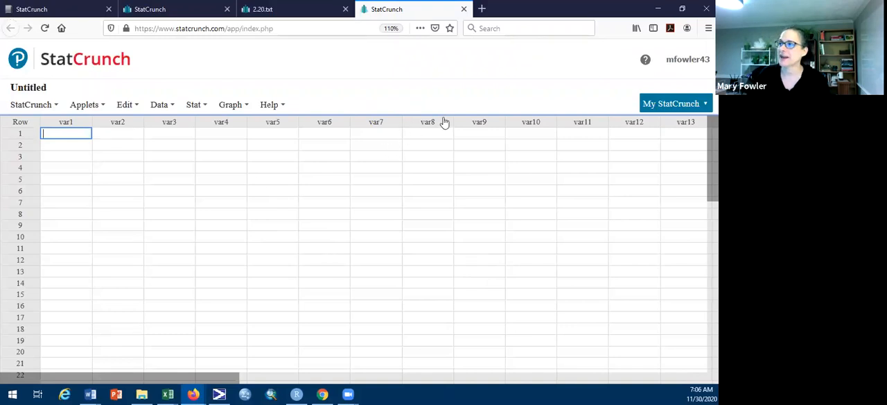
click(682, 11)
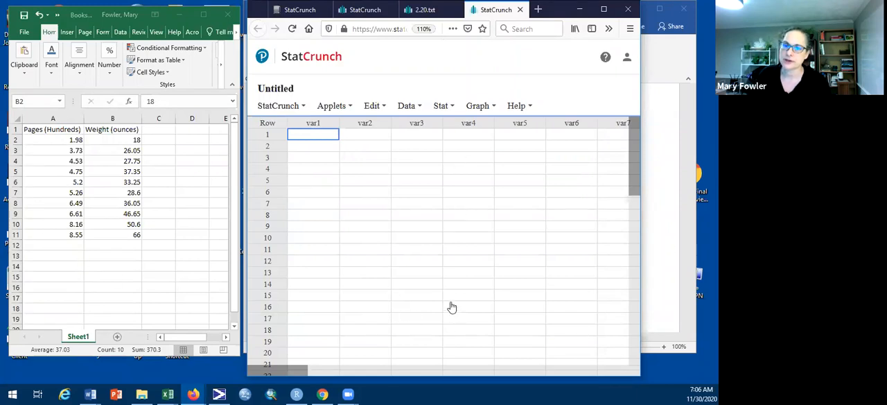
Step: Name the first column of the blank data table Pages_Hundreds and widen it to fit the full name
click(320, 123)
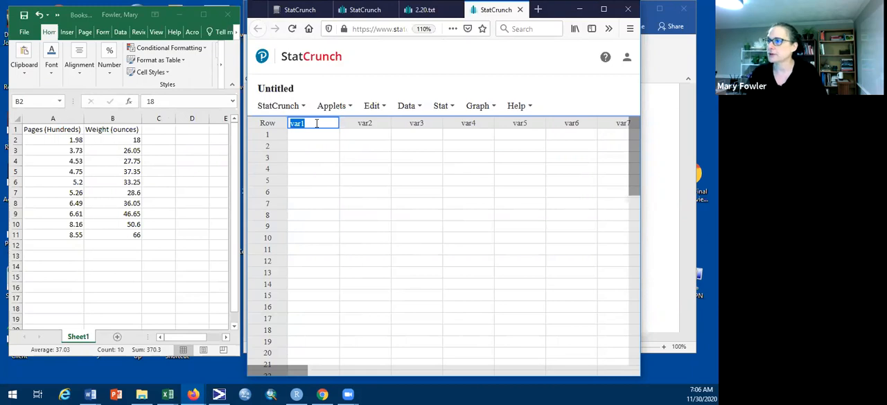
key(BackSpace)
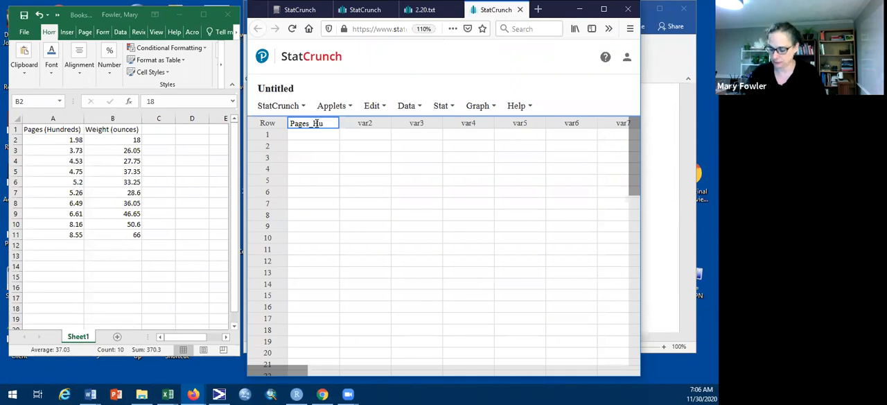
text(dreds)
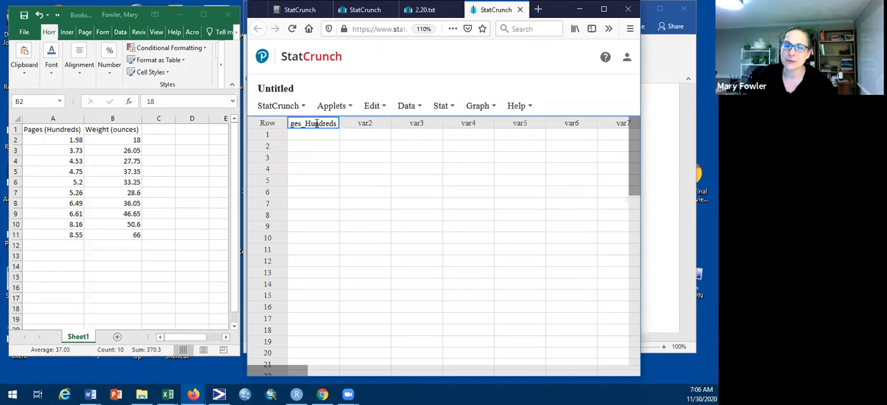
click(381, 230)
drag(341, 124, 362, 123)
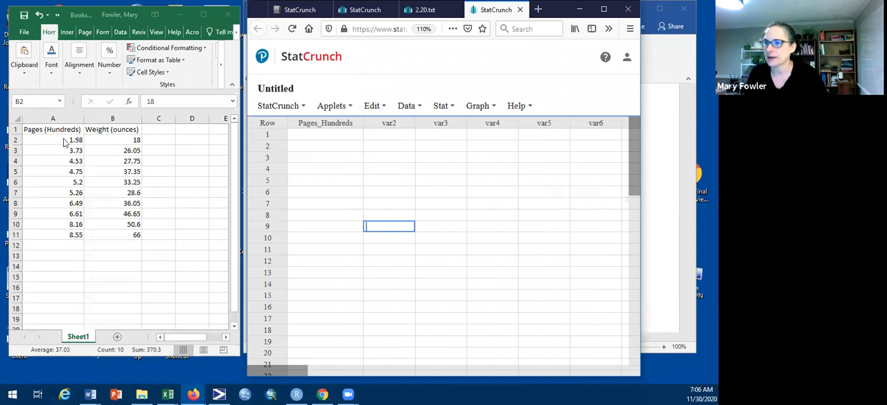
Step: Copy the Pages (Hundreds) values in A2:A11 of the Excel sheet into the Pages_Hundreds column, starting at row 1
drag(65, 141, 63, 232)
click(68, 298)
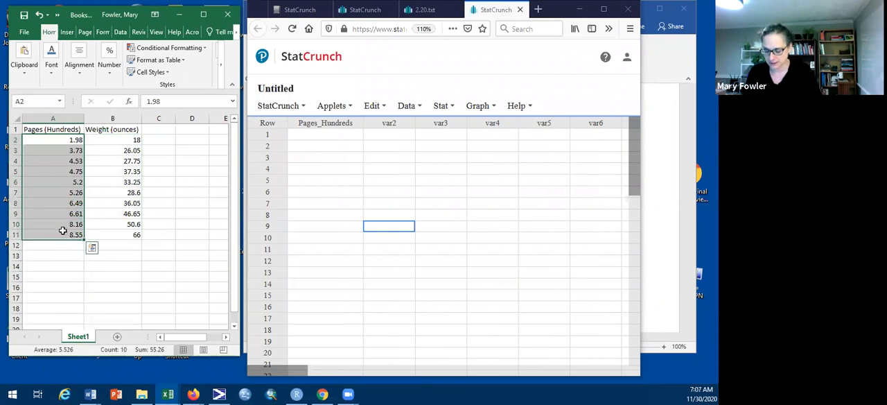
key(ctrl+c)
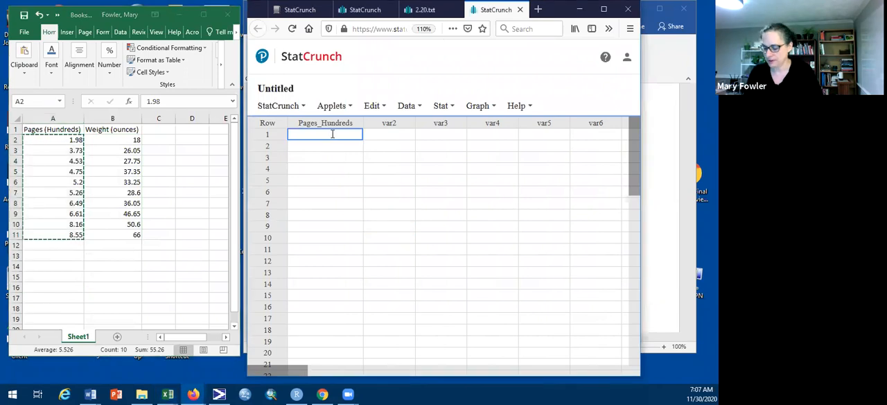
key(ctrl+v)
click(421, 259)
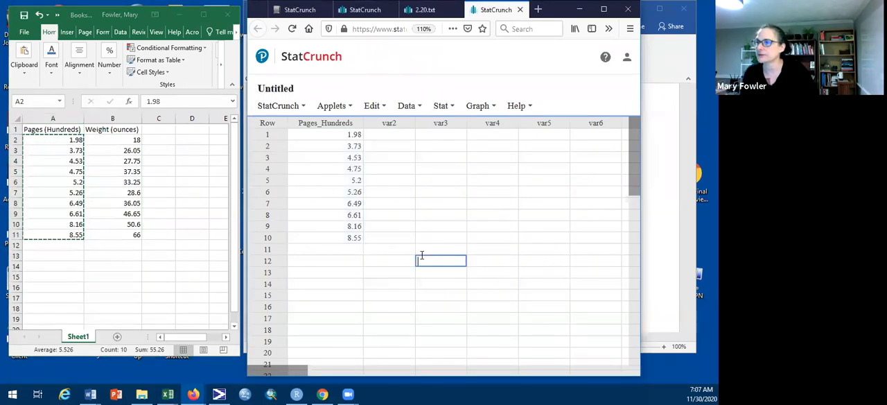
Step: Name the second column of the data table Weight_Ounces and widen it to fit the full name
click(391, 123)
key(BackSpace)
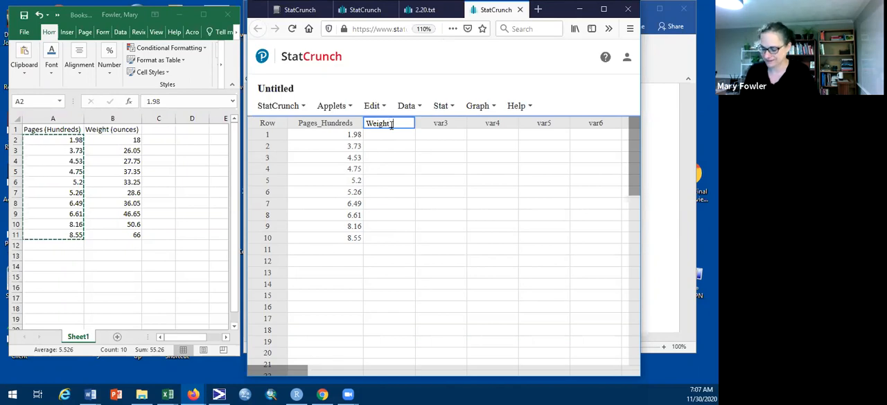
text(Weight_Ounces)
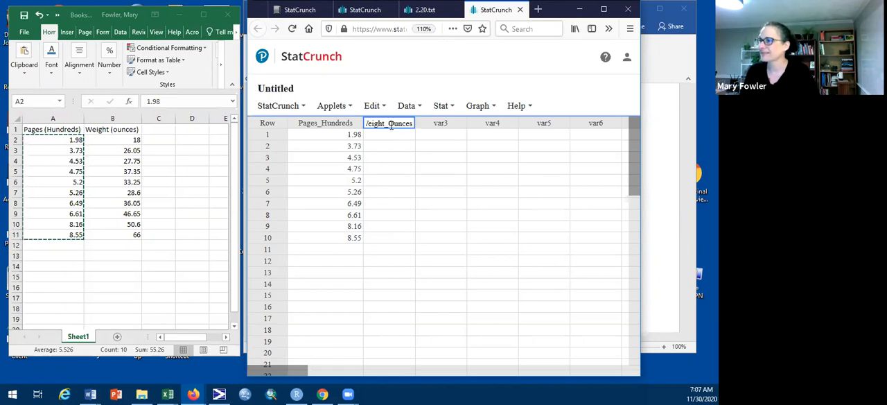
key(Tab)
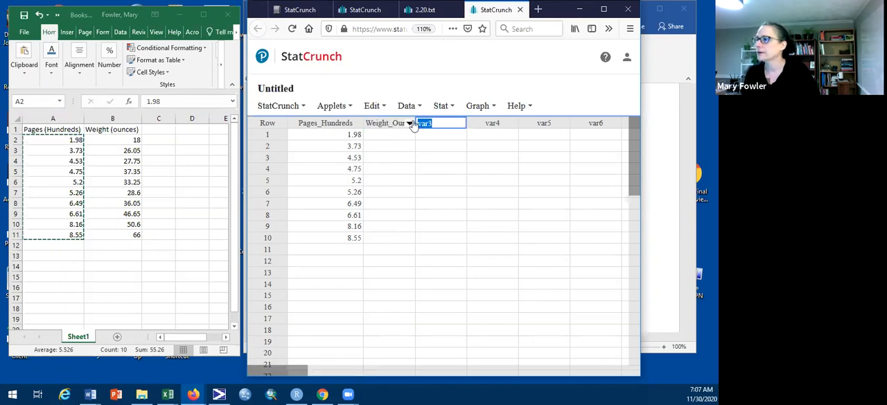
drag(415, 123, 447, 125)
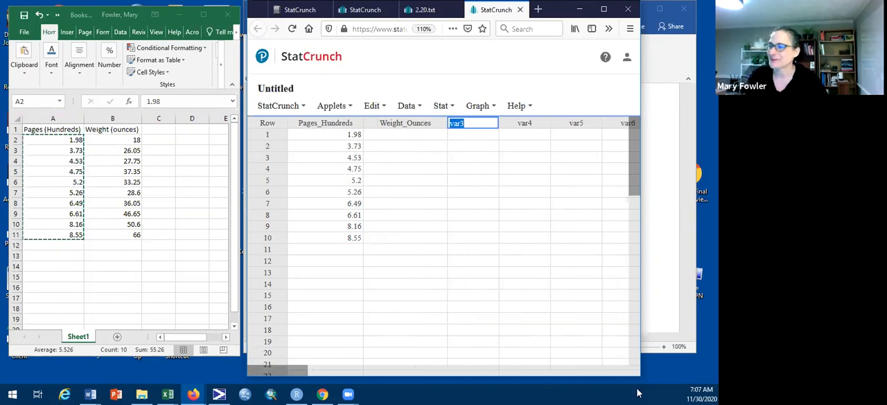
Step: Copy the Weight (ounces) values in B2:B11 of the Excel sheet into the Weight_Ounces column, starting at row 1
click(126, 140)
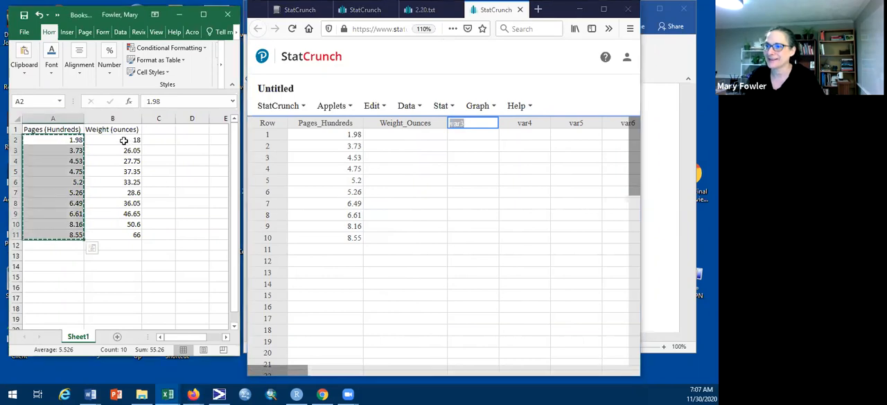
click(179, 180)
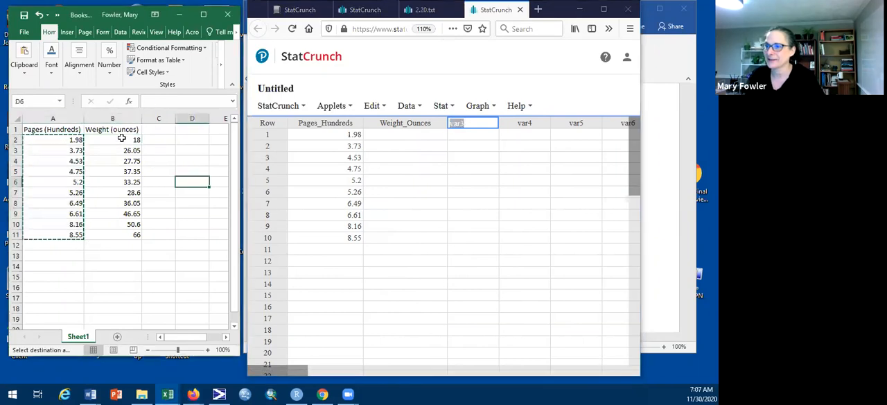
drag(122, 139, 136, 234)
key(ctrl+c)
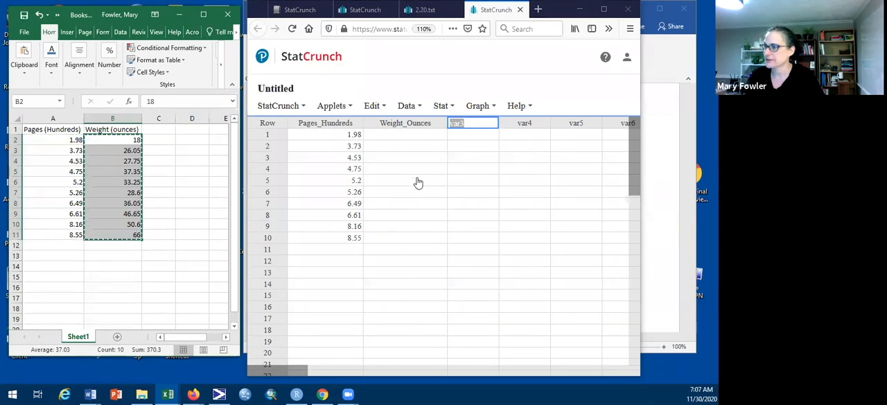
click(401, 134)
key(ctrl+v)
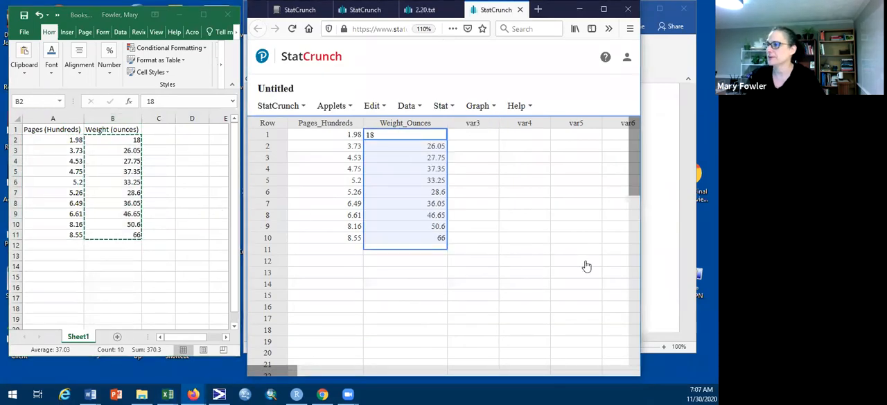
click(521, 253)
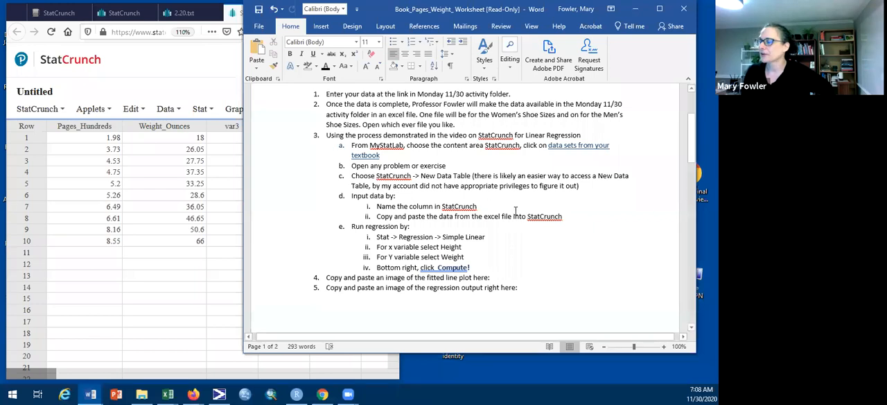
Step: Check the regression instructions in the Word worksheet, and minimize Word to return to the StatCrunch table
scroll(515, 210, up, 3)
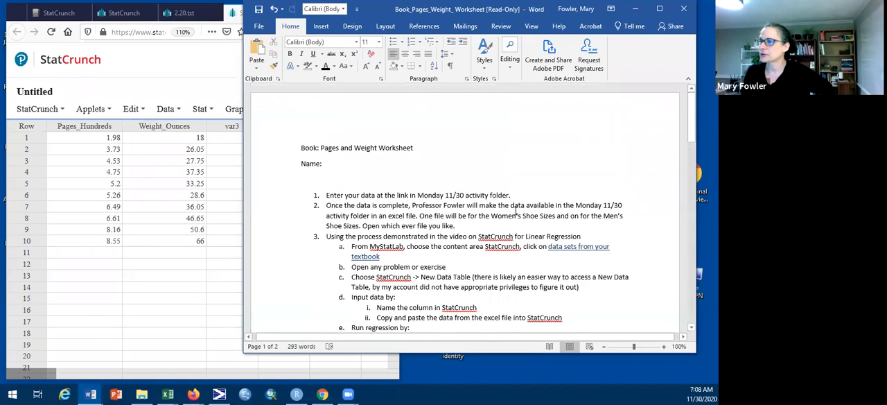
scroll(515, 210, down, 2)
scroll(515, 210, down, 1)
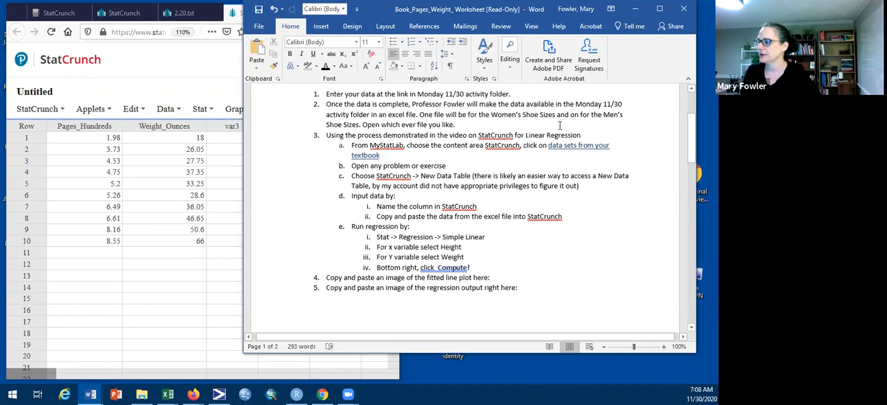
click(635, 9)
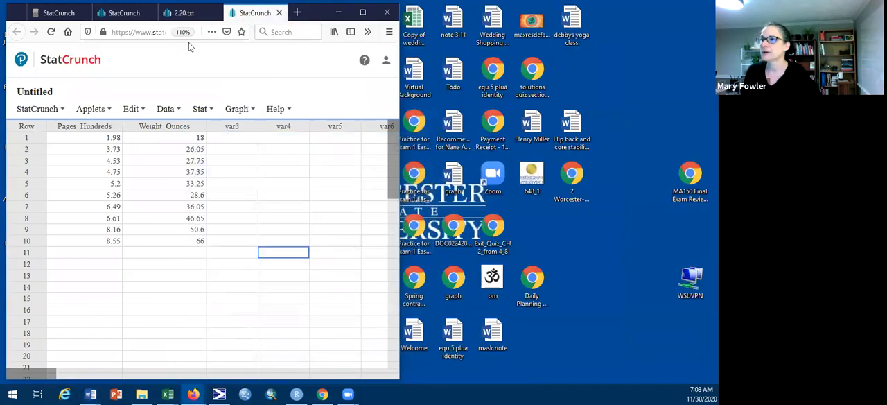
Step: Set up a simple linear regression with Pages_Hundreds as the X variable and Weight_Ounces as the Y variable
click(208, 111)
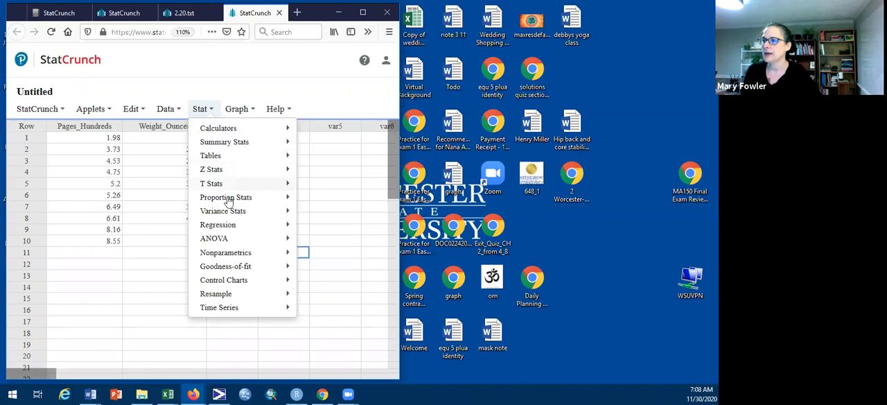
mouse_move(219, 228)
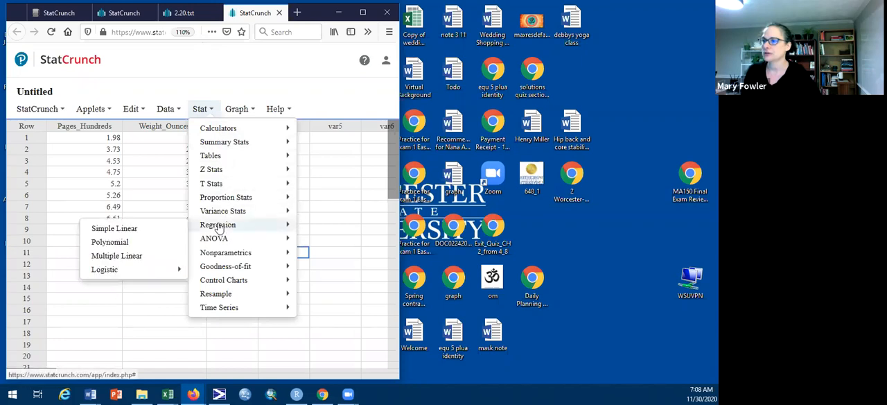
click(129, 229)
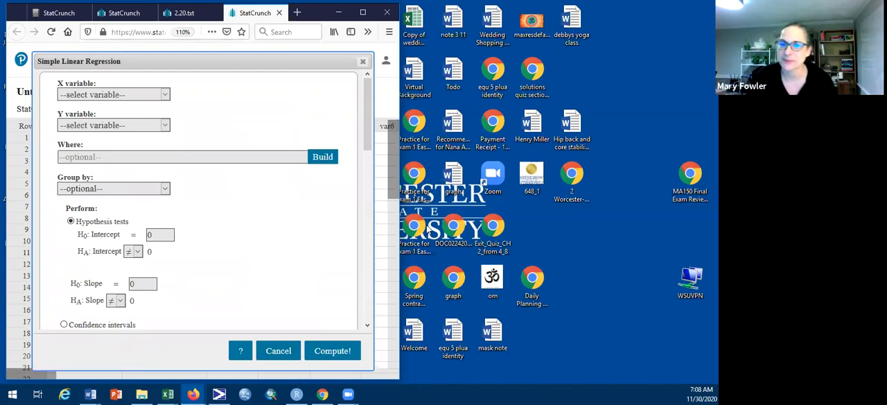
click(165, 97)
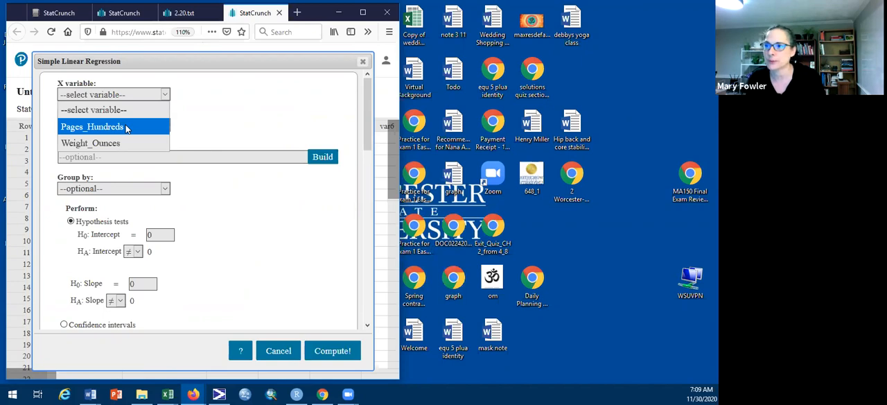
click(126, 126)
click(165, 126)
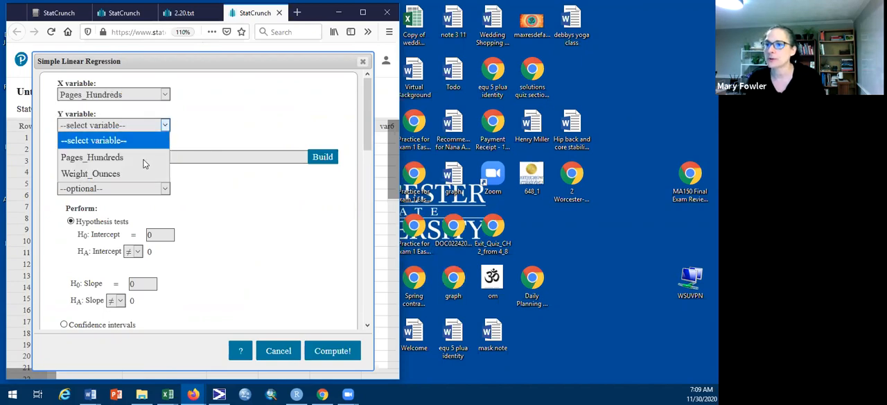
click(104, 174)
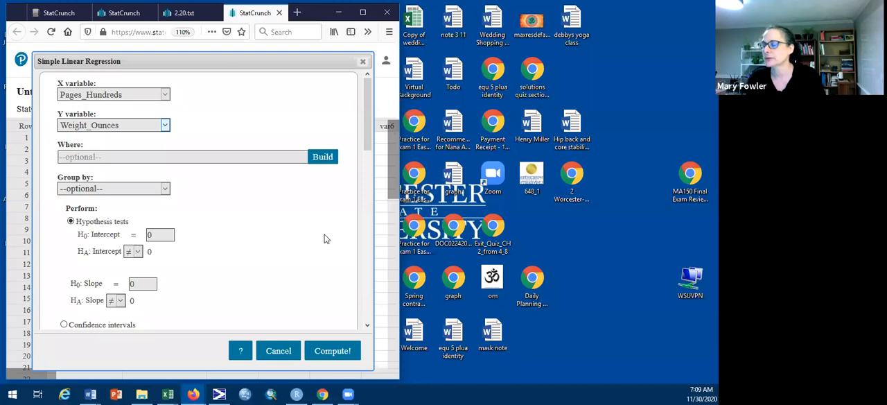
Step: Compute the regression with the Fitted line plot and default options kept, and enlarge the results window
scroll(324, 241, down, 5)
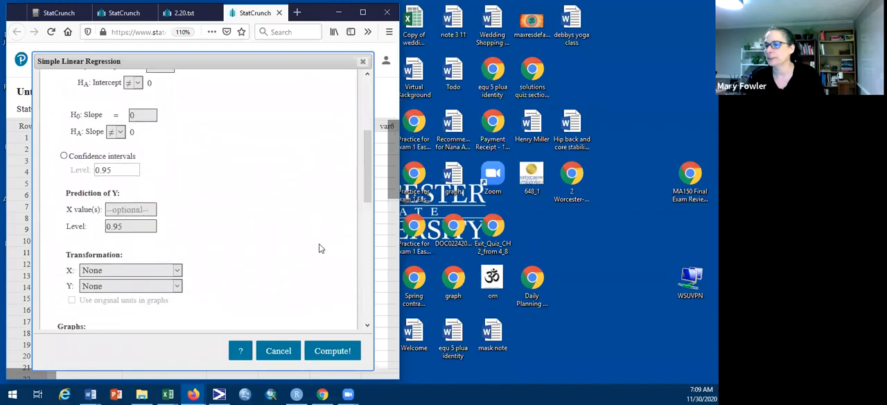
scroll(313, 242, down, 5)
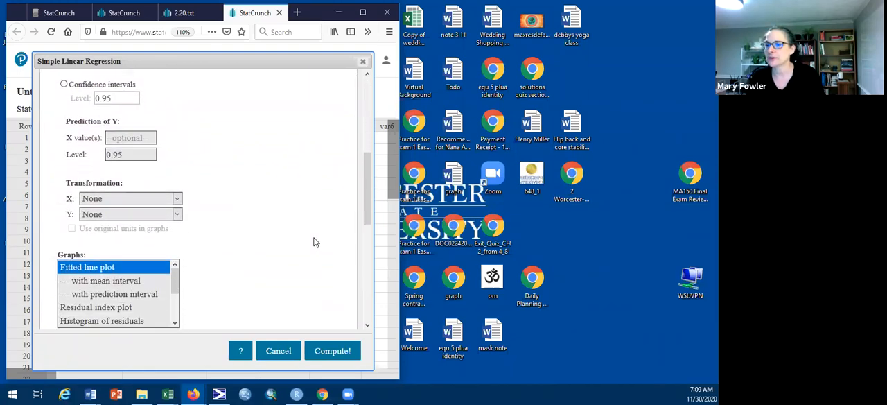
scroll(313, 239, down, 5)
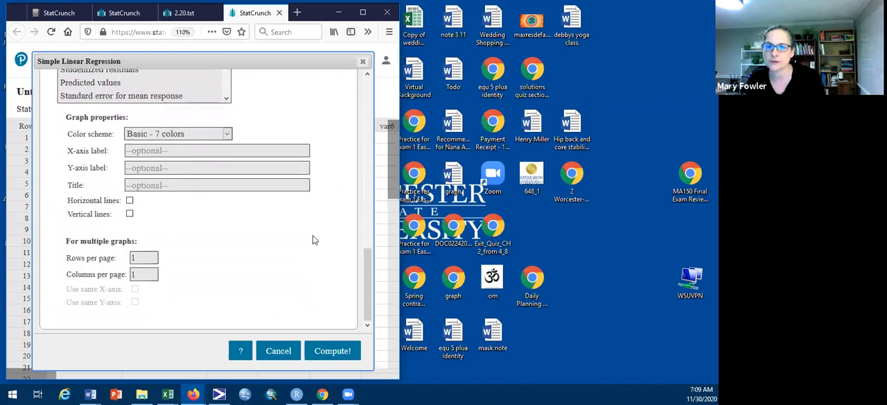
scroll(312, 239, up, 5)
scroll(313, 239, up, 2)
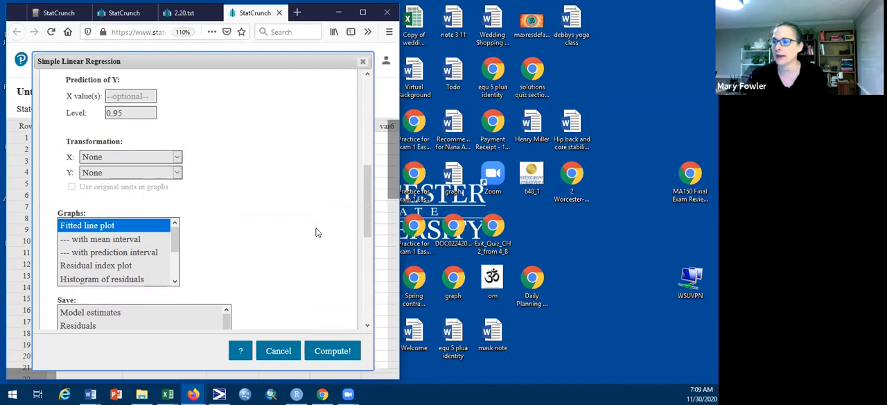
click(336, 353)
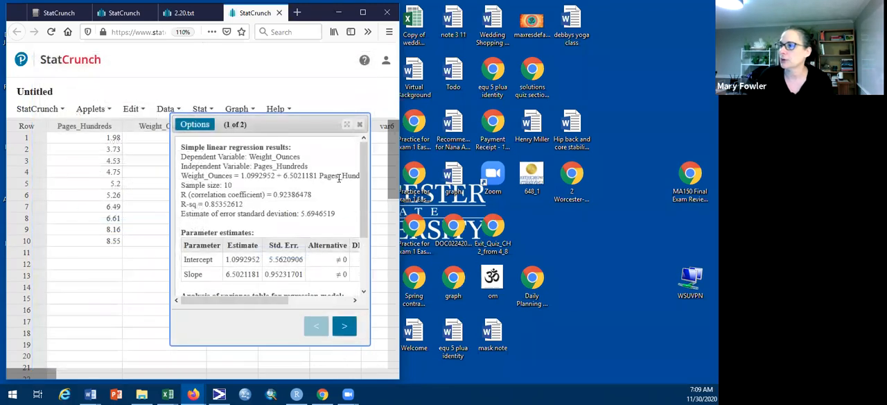
click(347, 124)
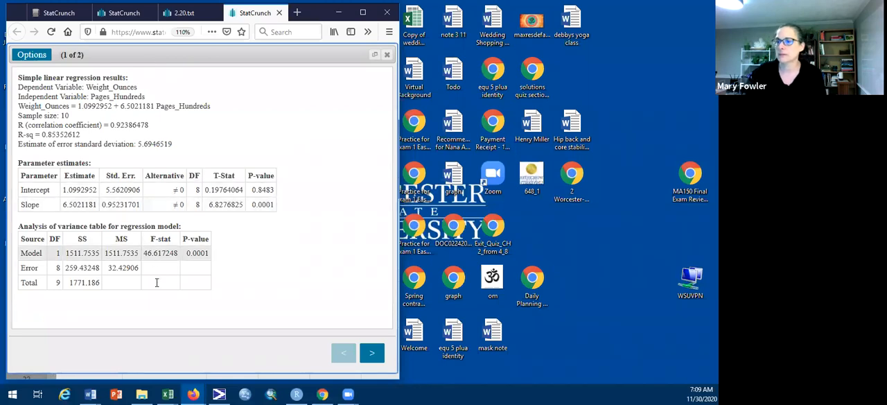
Step: Examine the fitted line plot and the regression equation in the results, finishing on the plot page
click(373, 354)
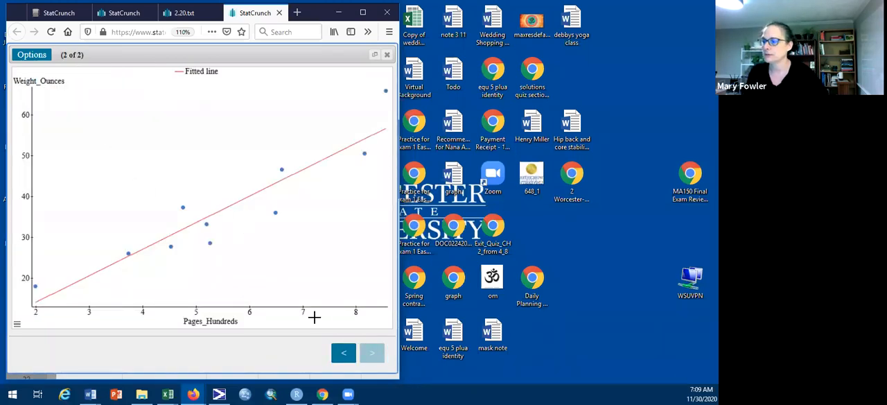
click(343, 353)
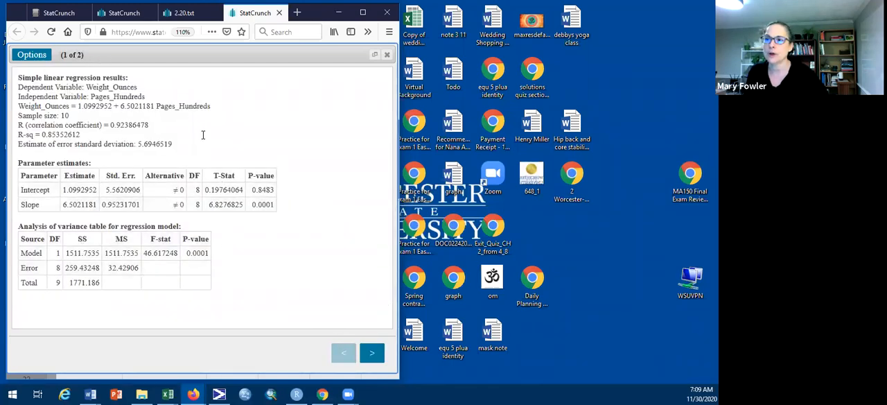
drag(211, 105, 21, 101)
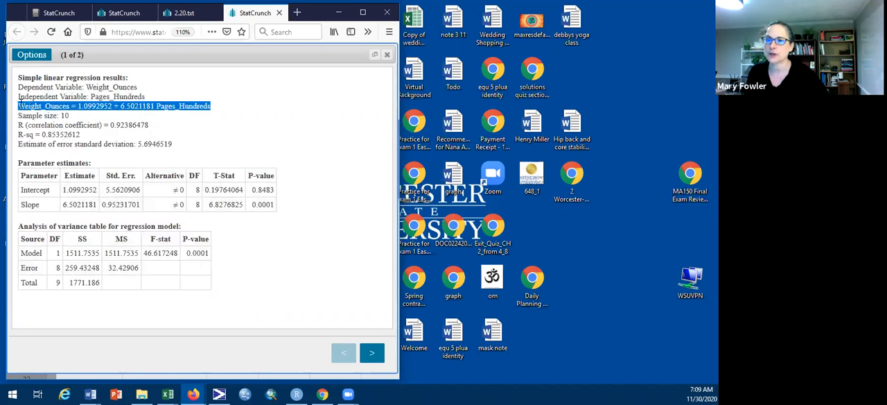
click(374, 353)
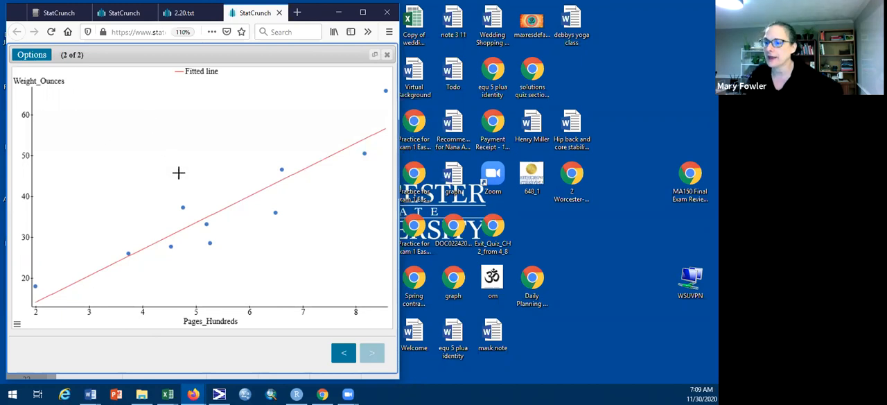
Step: Place the Book_Pages_Weight_ Worksheet in Word beside StatCrunch and copy a screen capture of the fitted line plot to the clipboard
mouse_move(90, 394)
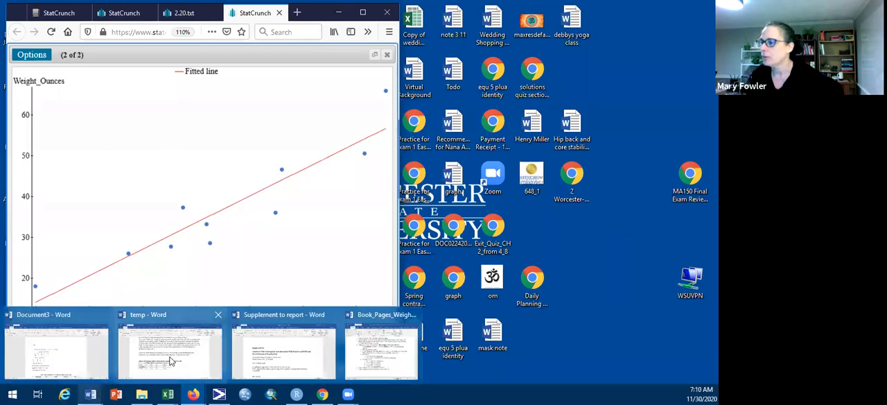
click(402, 366)
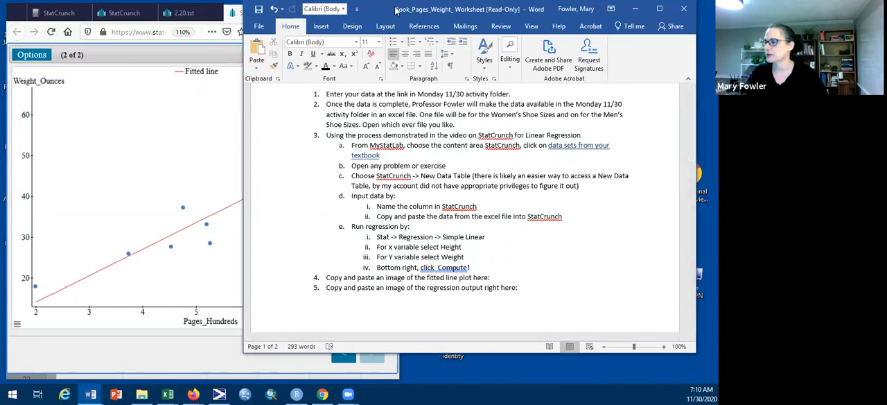
drag(395, 9, 541, 5)
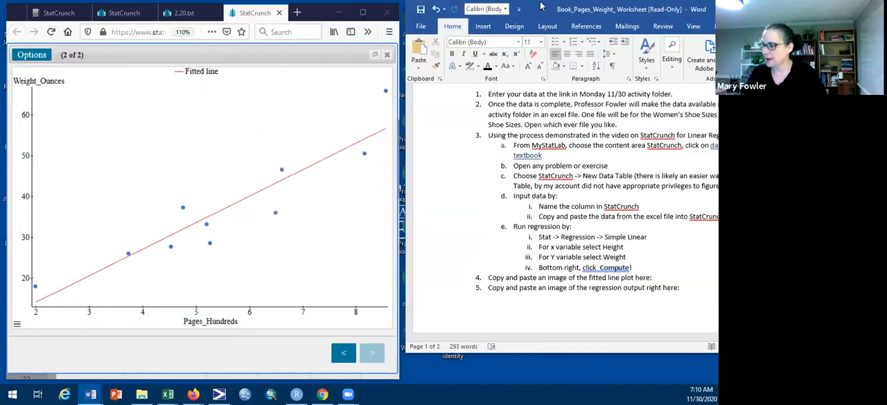
key(Print)
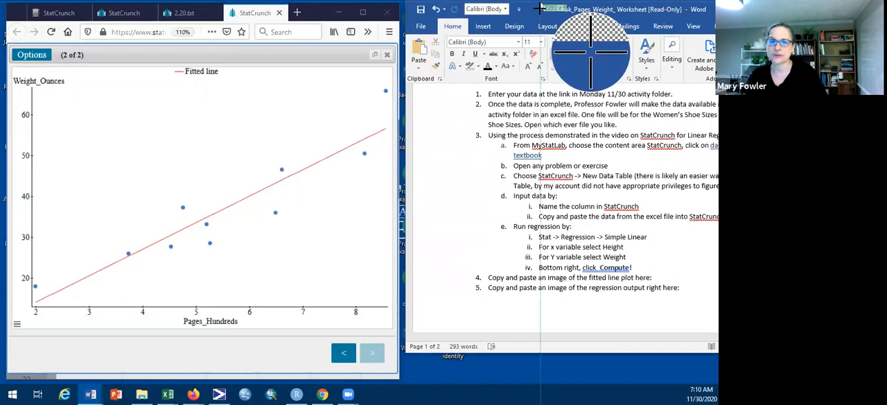
drag(13, 64, 391, 325)
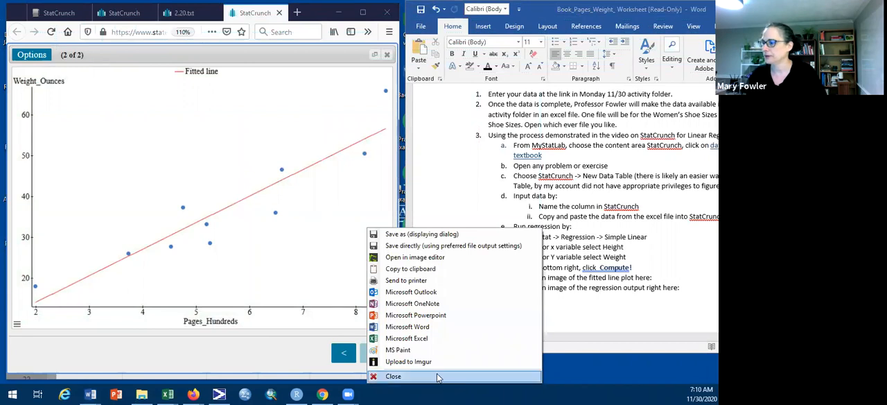
click(416, 268)
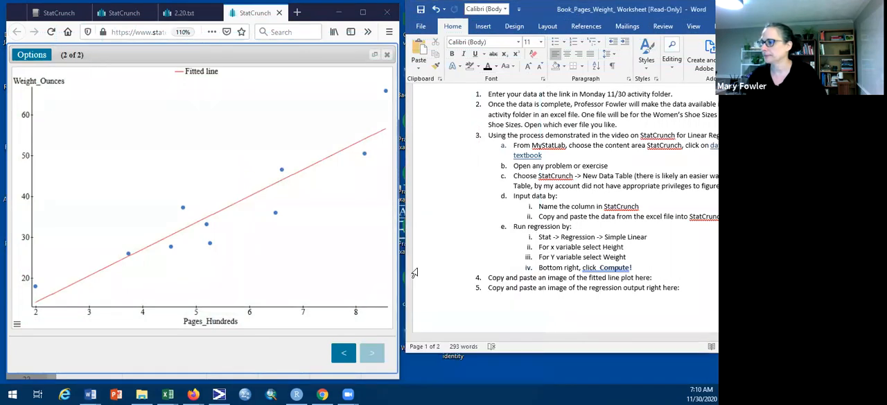
Step: Paste the captured fitted line plot on a new unnumbered line below item 4 of the worksheet
click(662, 278)
key(Return)
key(BackSpace)
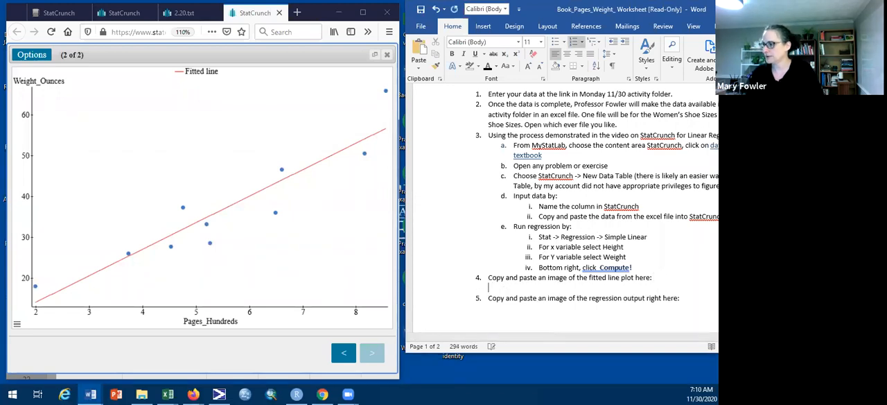
key(ctrl+v)
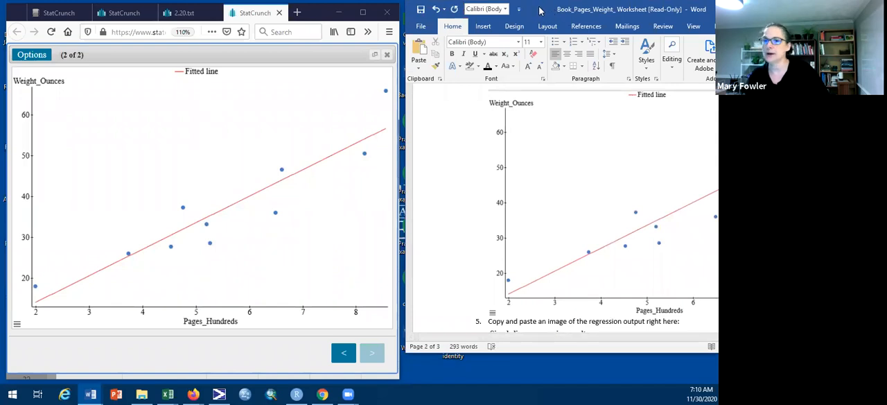
drag(539, 10, 421, 15)
scroll(538, 217, down, 5)
scroll(538, 217, down, 3)
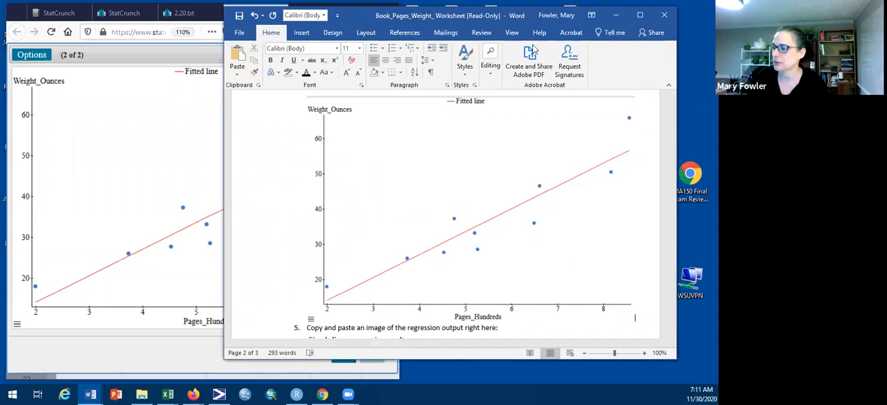
Step: Show the regression results page in StatCrunch beside the worksheet and check the regression output image under item 5
drag(358, 19, 533, 40)
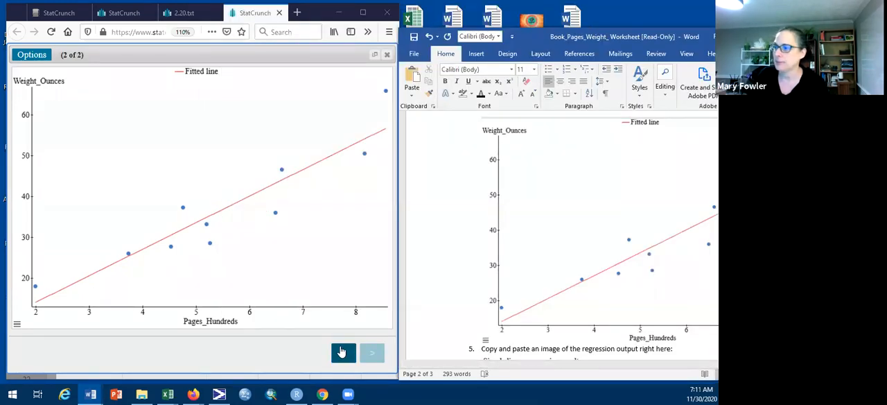
scroll(458, 189, down, 5)
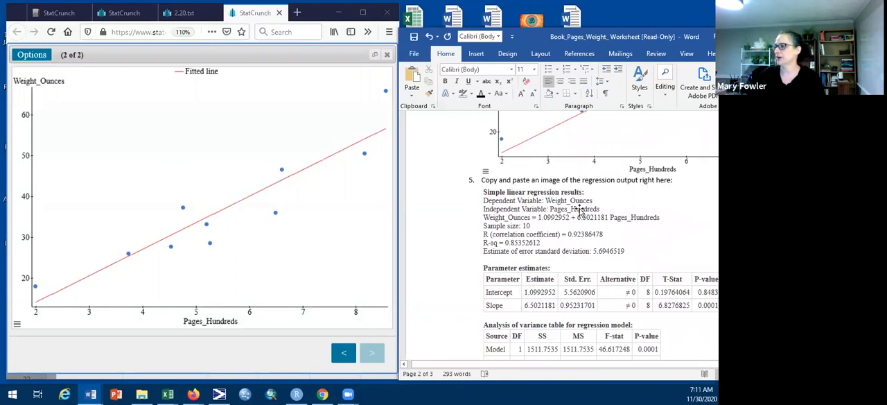
click(343, 352)
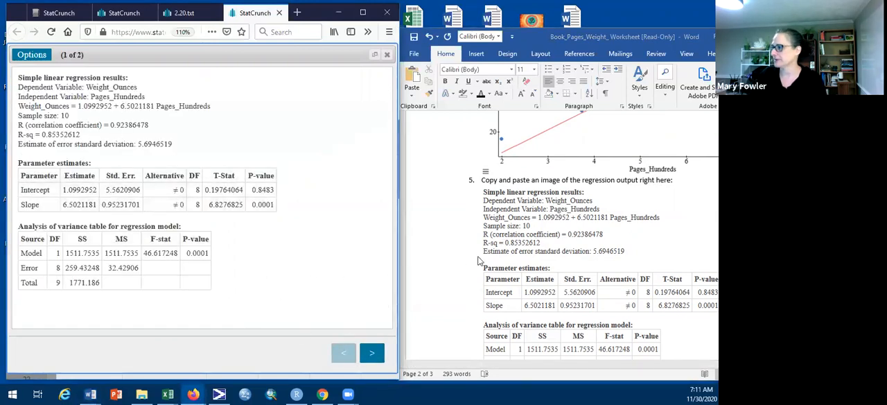
click(558, 250)
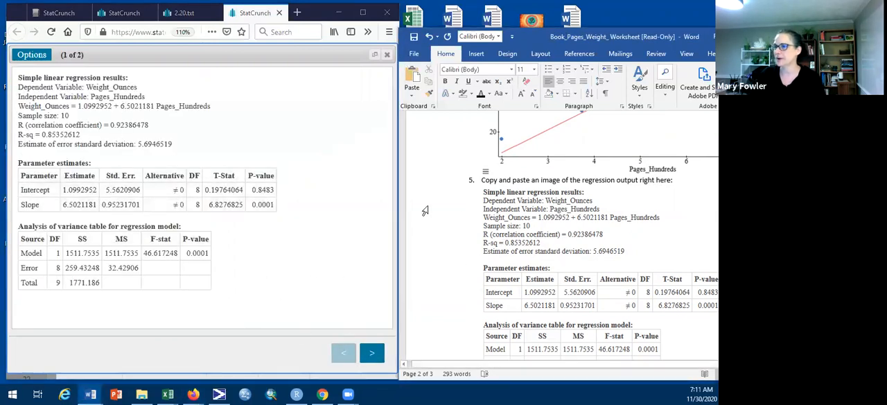
click(514, 222)
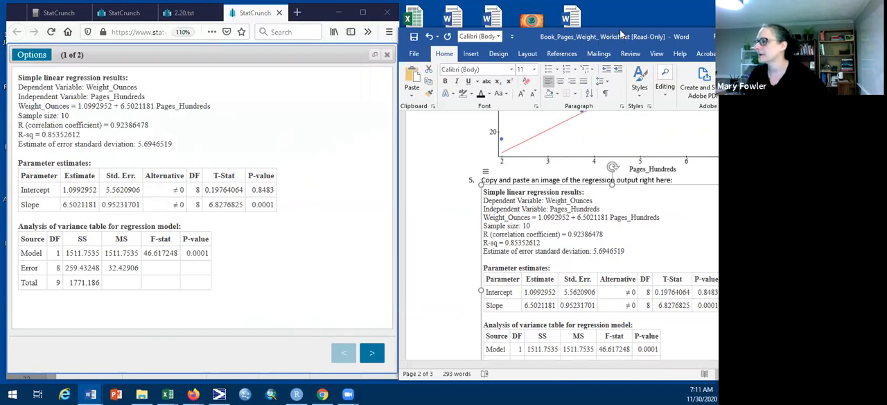
Step: Maximize the Word worksheet and review questions 6 to 11 about the regression line
drag(620, 34, 369, 14)
click(565, 16)
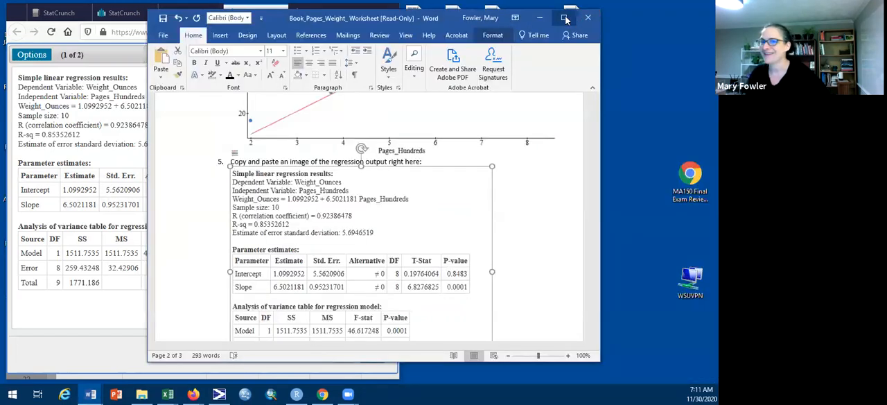
scroll(451, 164, down, 5)
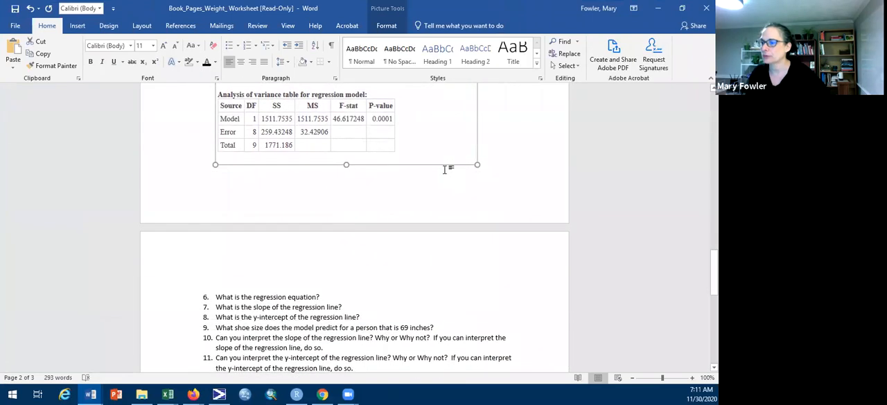
scroll(444, 170, down, 2)
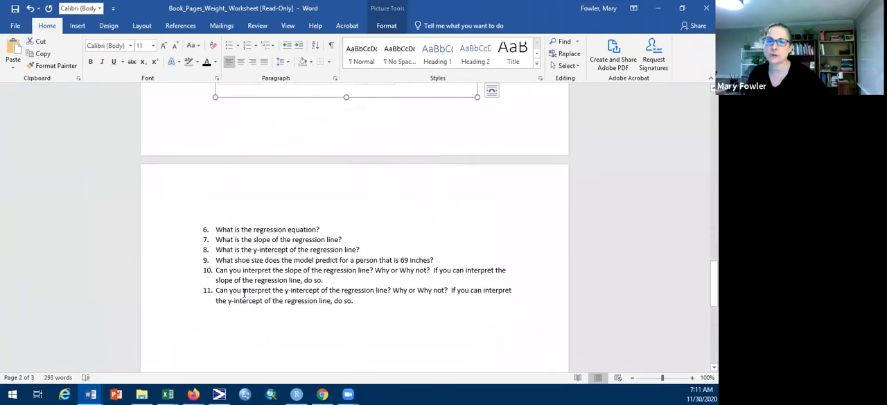